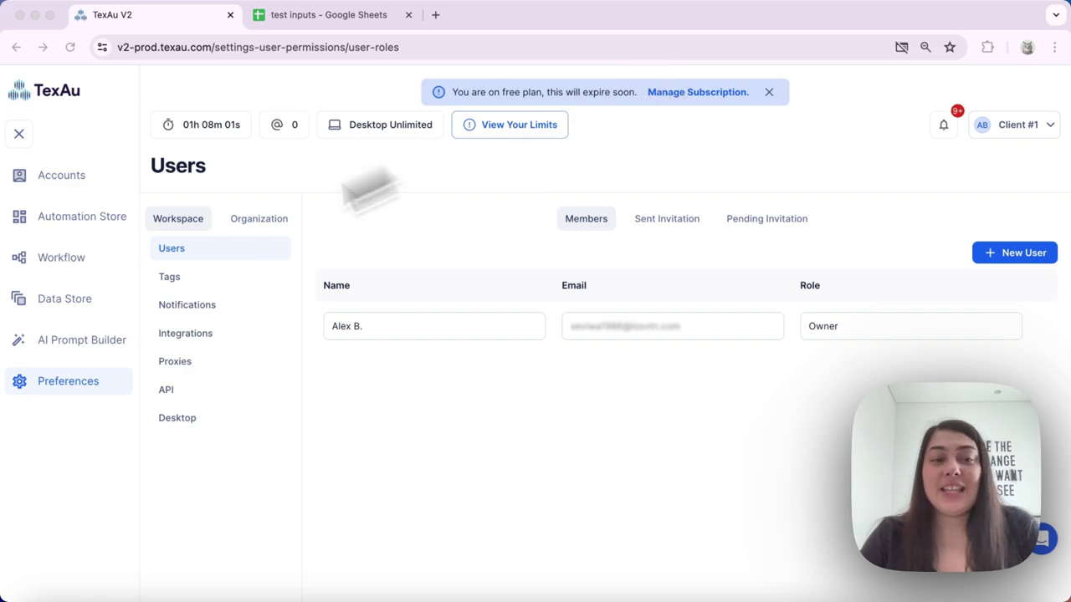
- Go to Preferences > Integrations > Google Sheets, which has no connected account yet
click(60, 385)
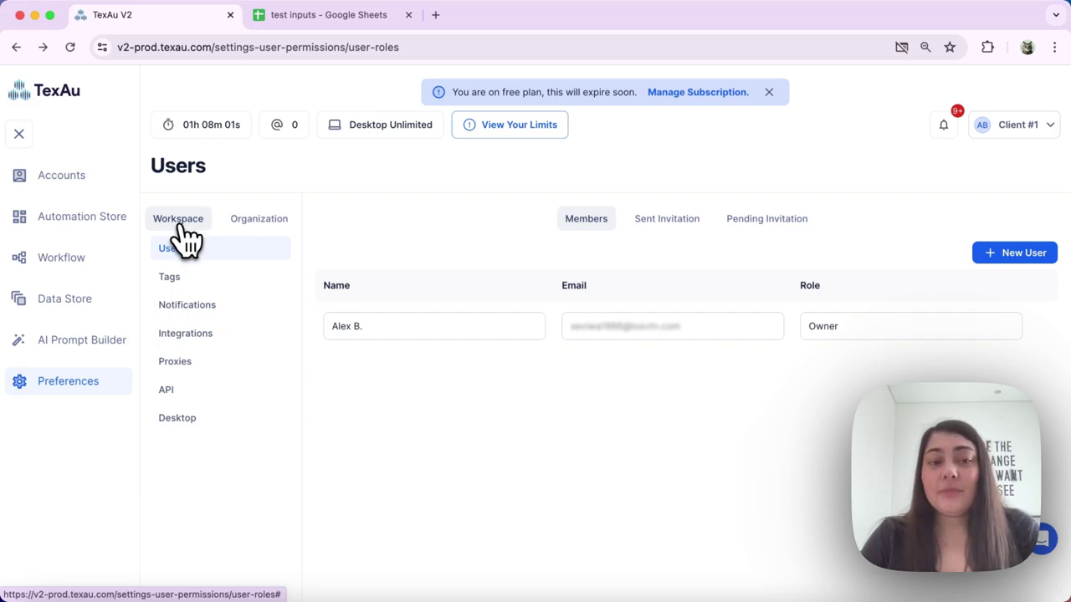
click(174, 336)
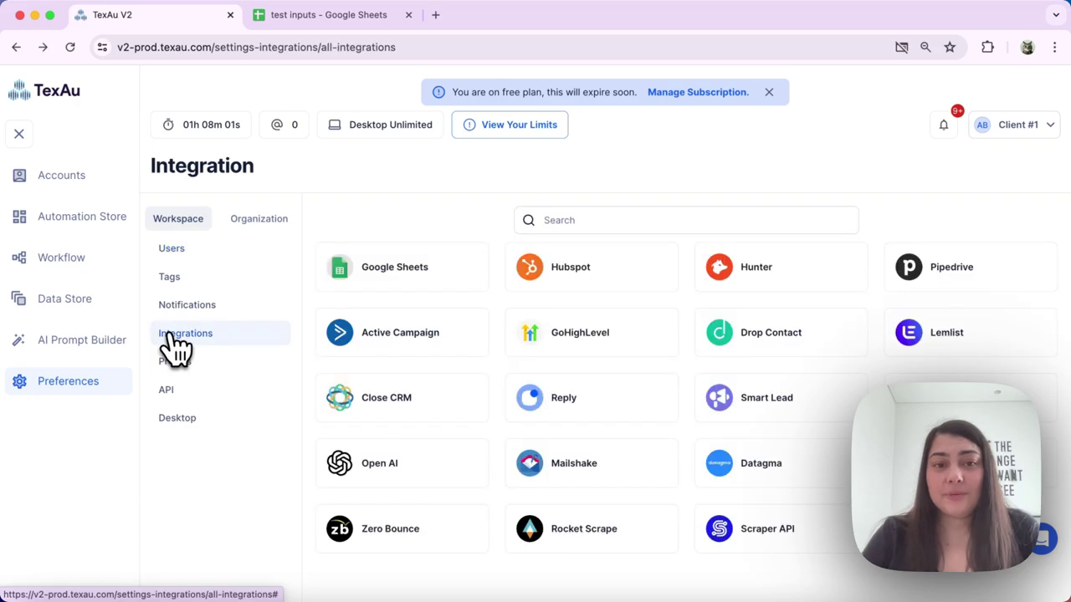
click(347, 285)
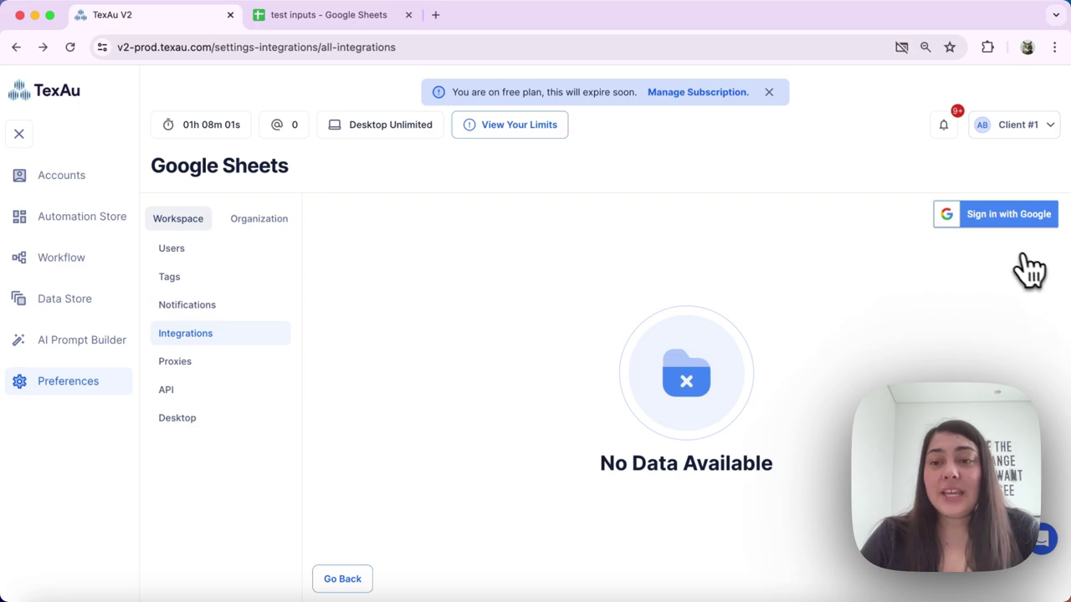
- Connect Google Sheets by signing in with the work Google account and granting TexAu the requested access
click(985, 224)
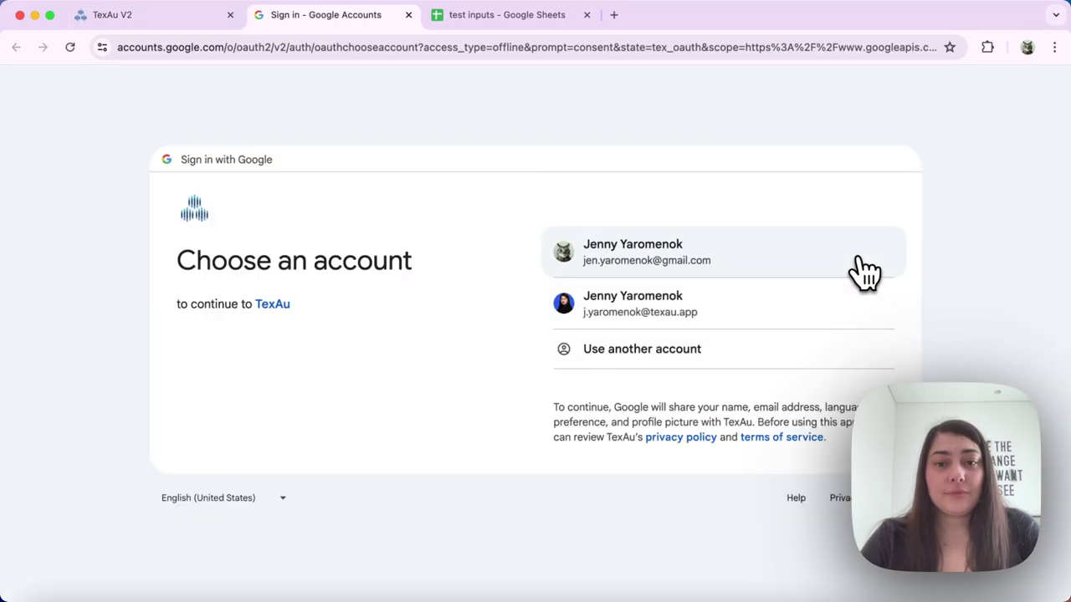
click(707, 319)
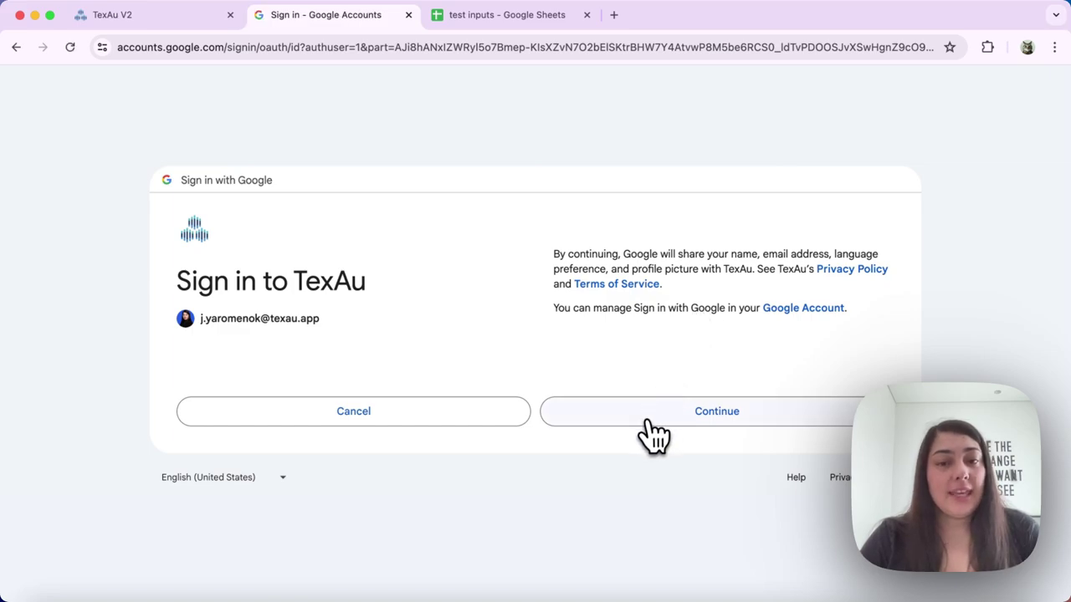
click(646, 423)
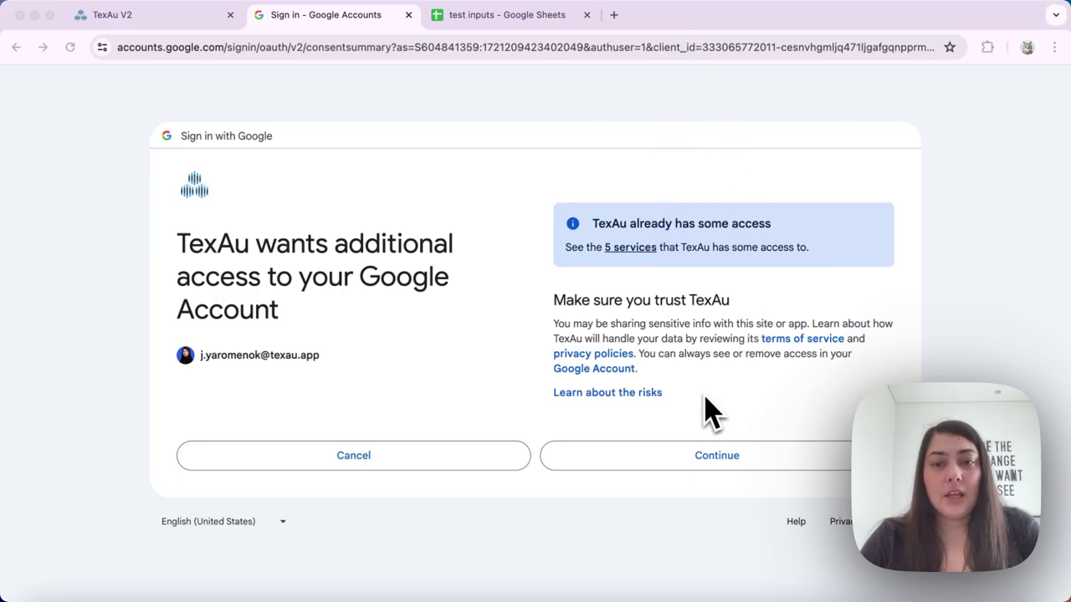
click(708, 465)
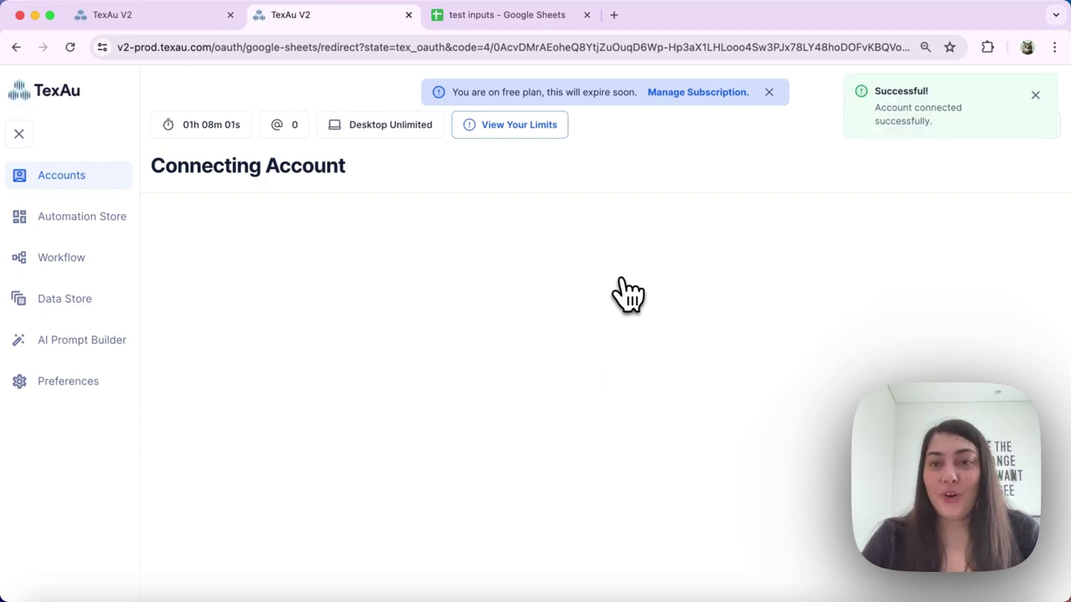
- Confirm the new Google Sheets account appears in the integration list as not expired
click(53, 391)
click(201, 334)
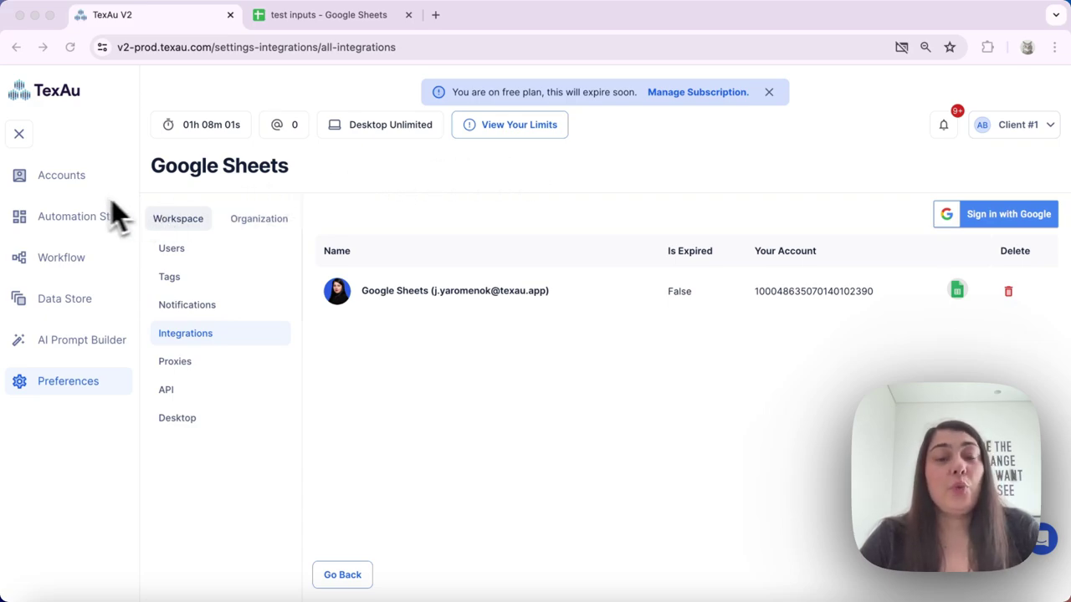
- Create a new workflow with a Google Sheets Sheet Input node as its first step
click(61, 261)
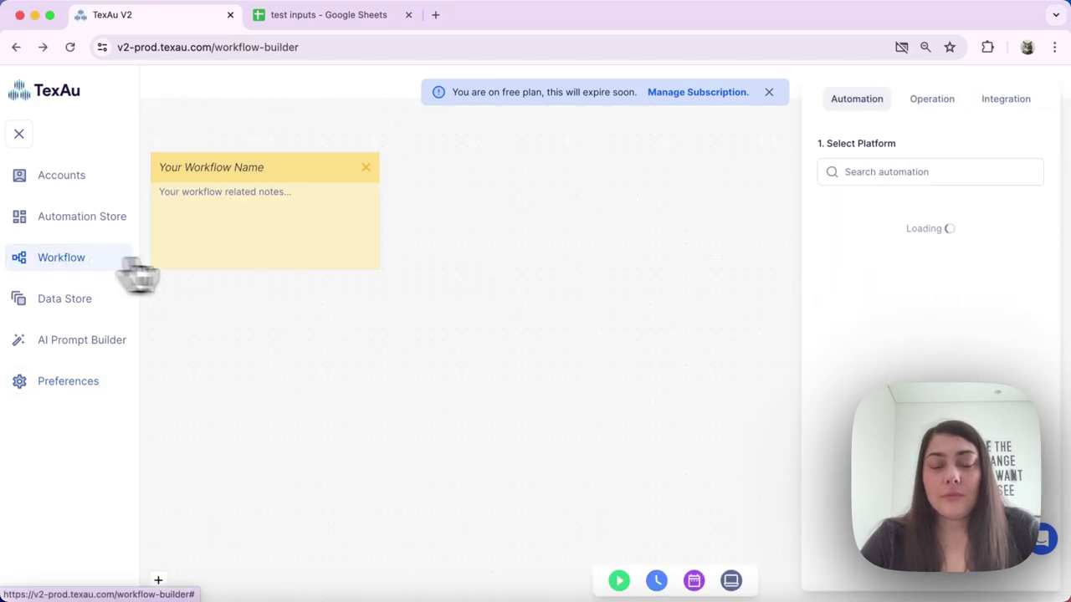
click(1000, 103)
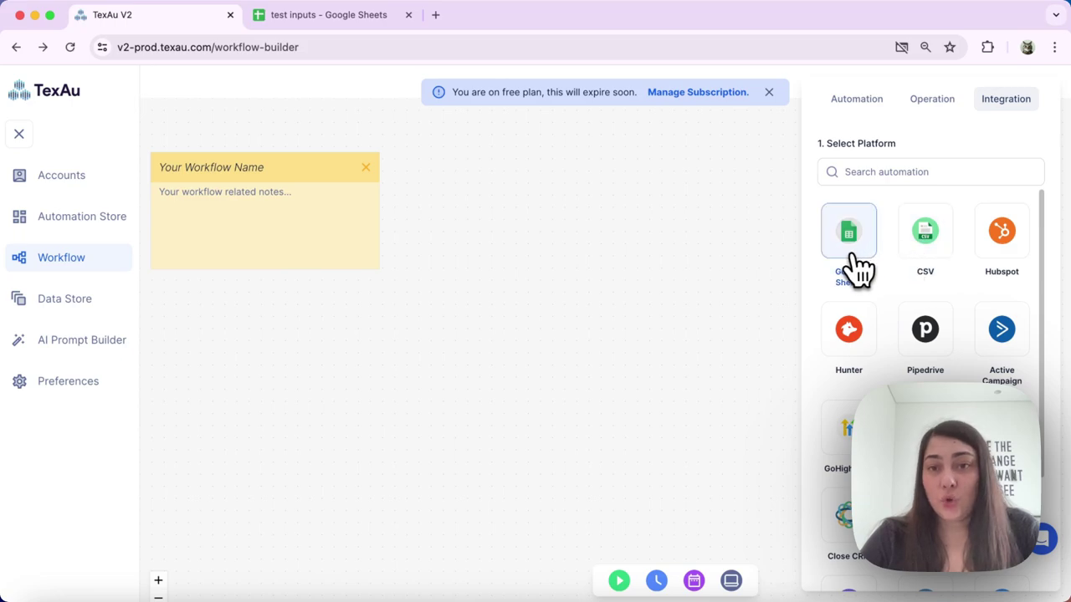
click(857, 266)
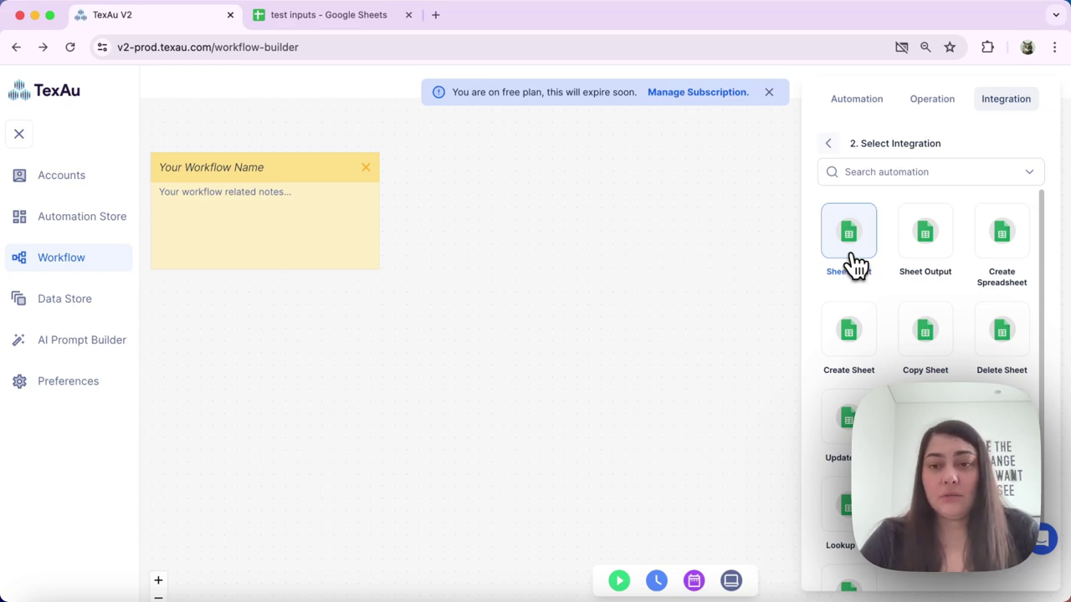
click(854, 263)
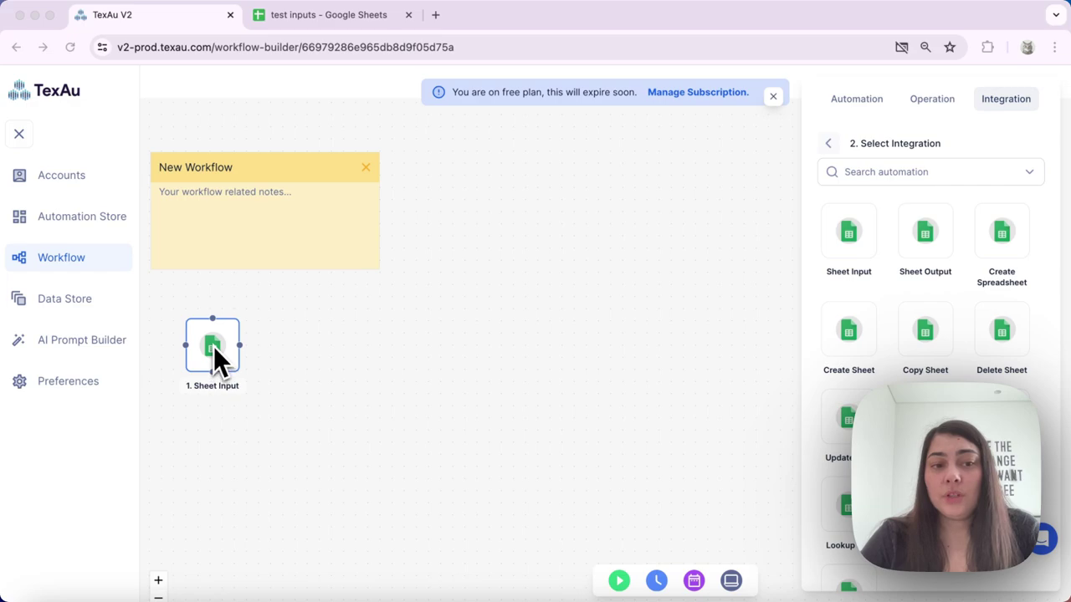
click(213, 347)
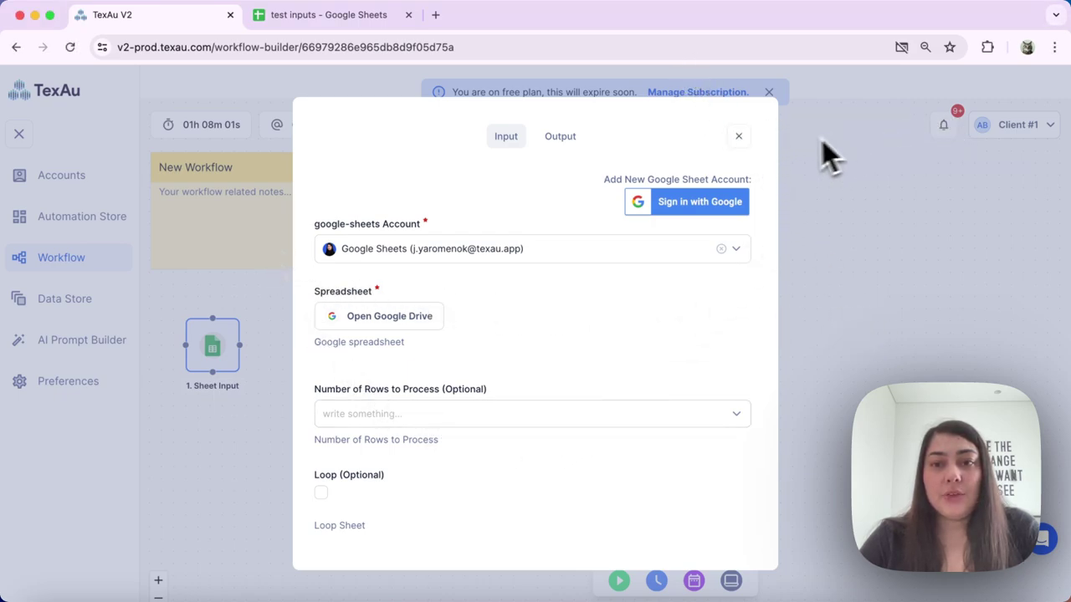
click(739, 136)
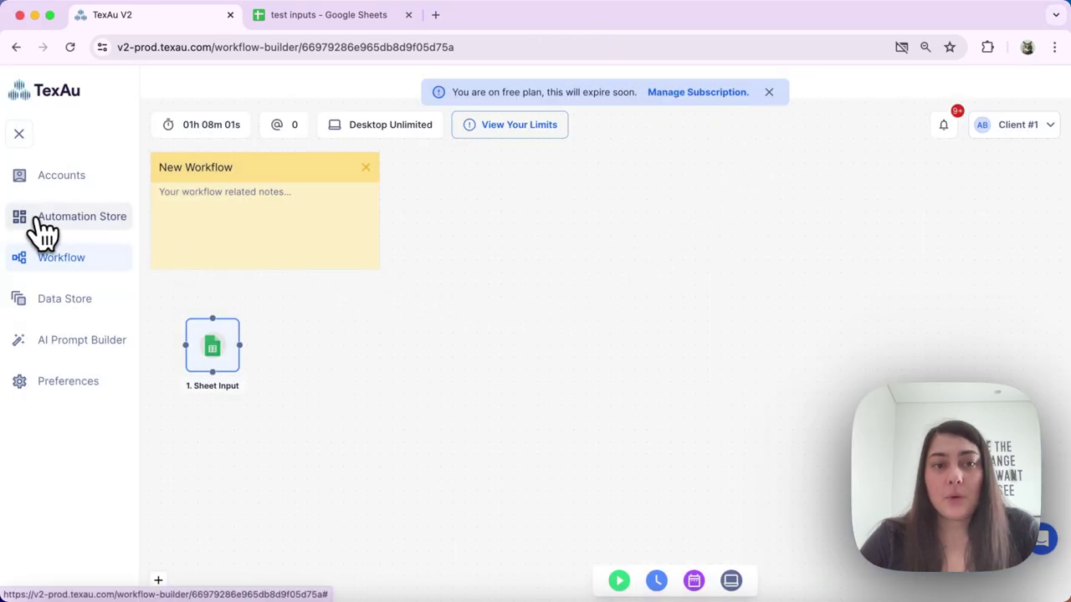
- Open the LinkedIn Profile Scraper from the Automation Store with Google Sheets as input source
click(38, 224)
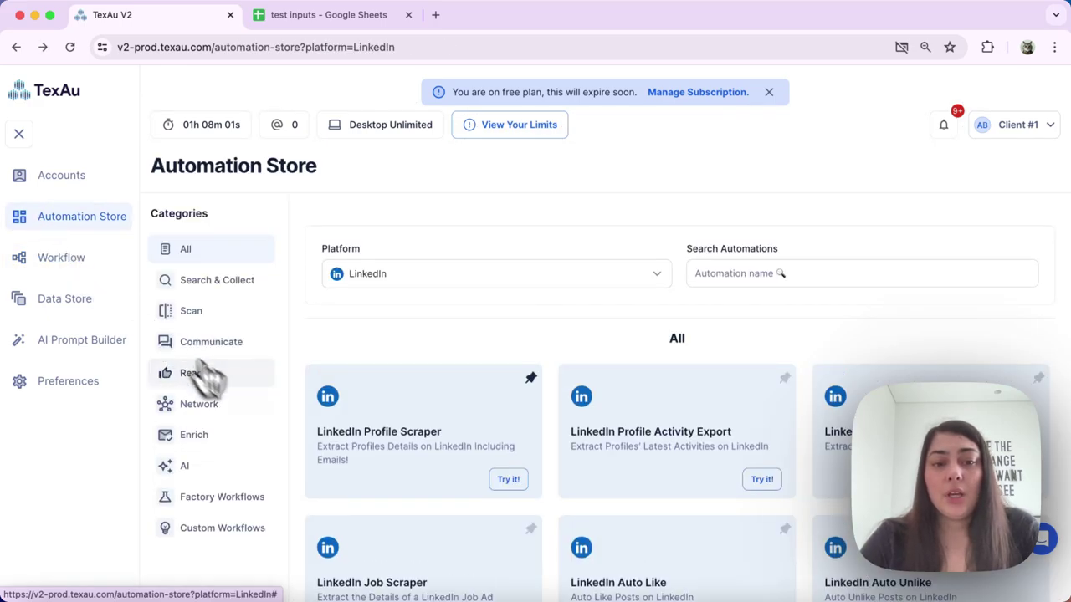
click(339, 418)
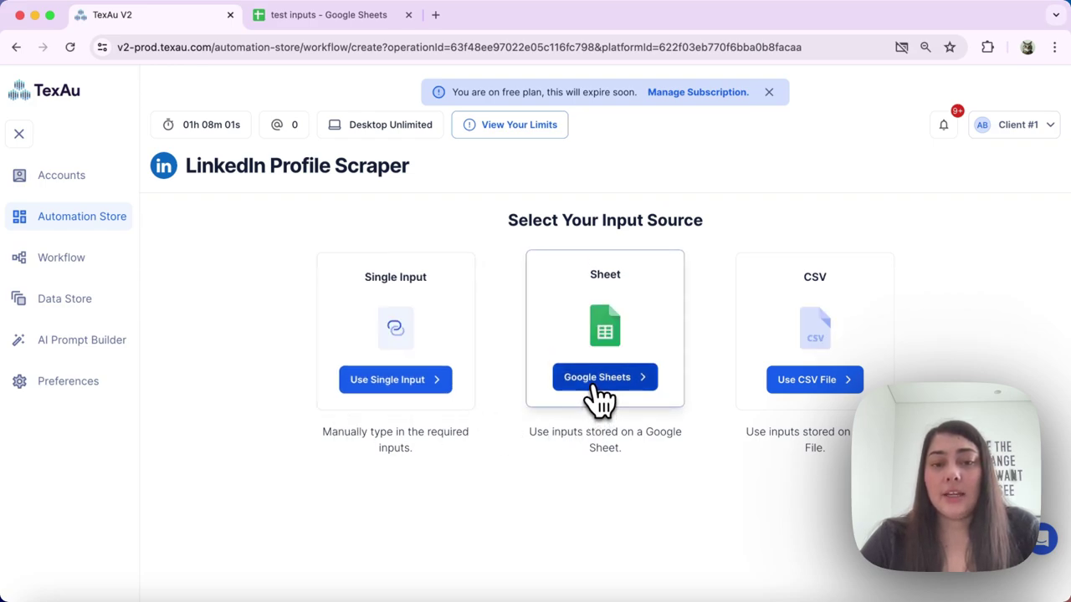
click(598, 385)
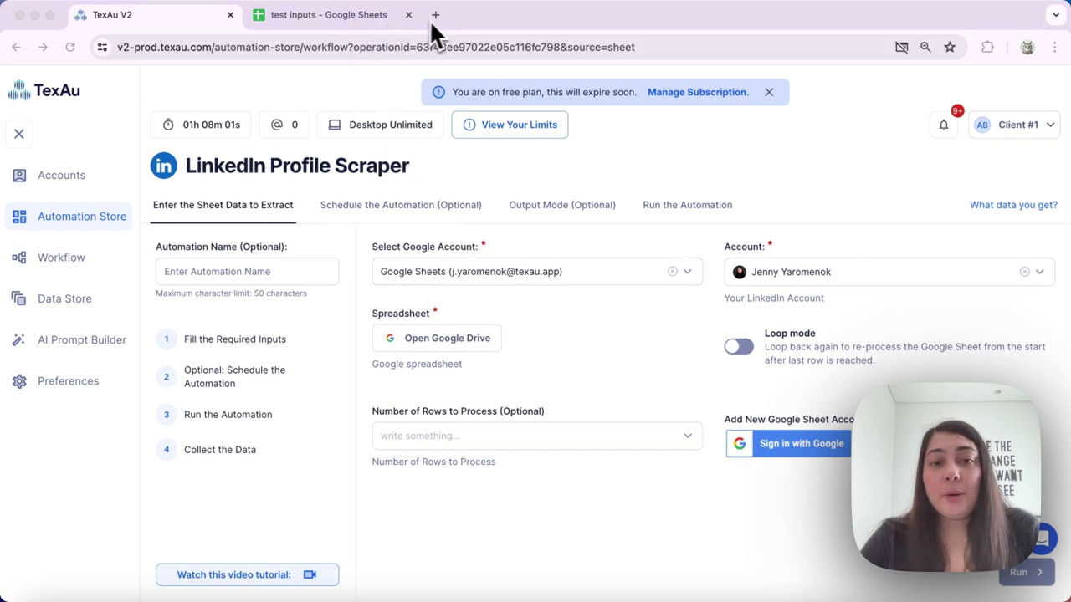
click(302, 20)
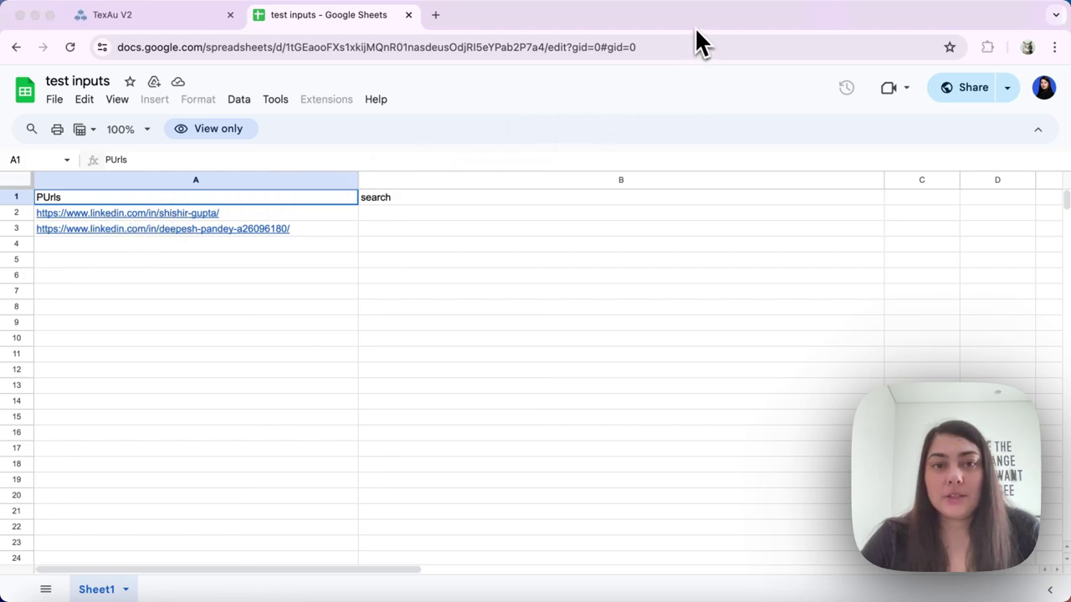
click(144, 23)
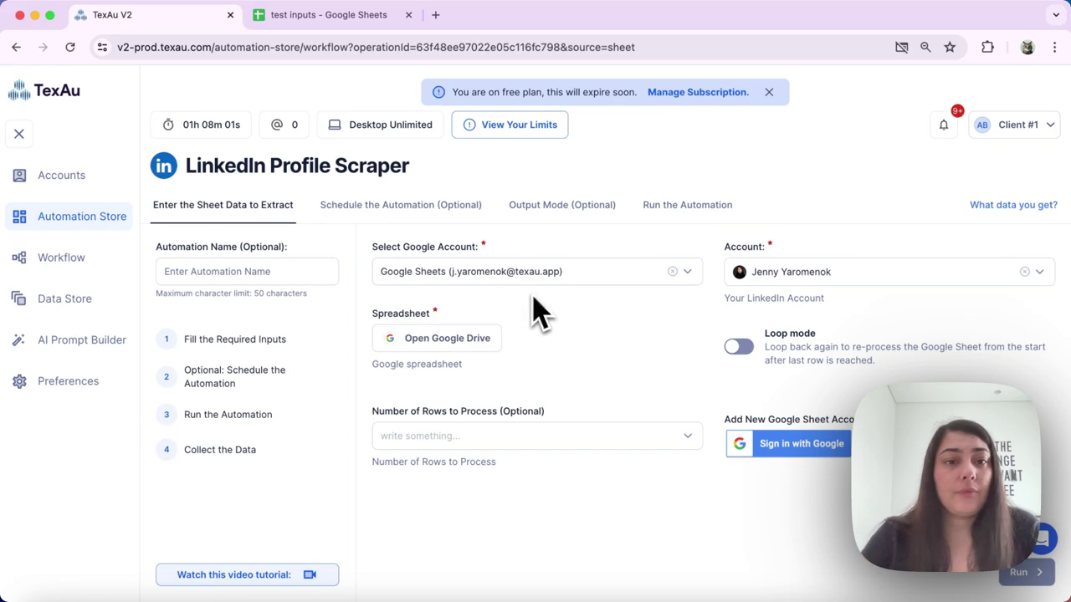
- Start a fresh LinkedIn Profile Scraper setup using Google Sheets as the input source
click(101, 223)
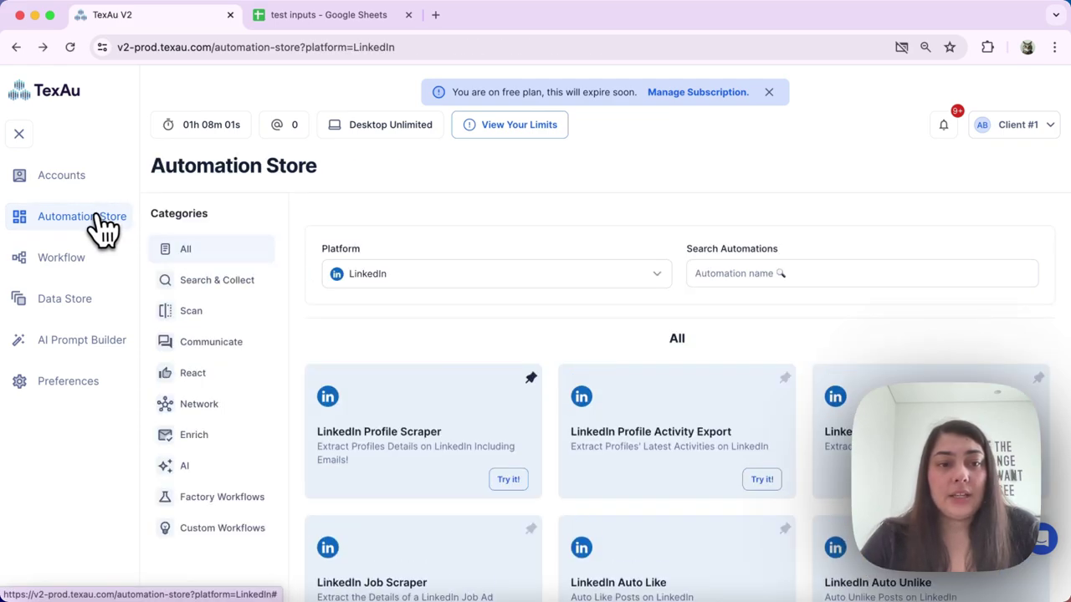
click(462, 479)
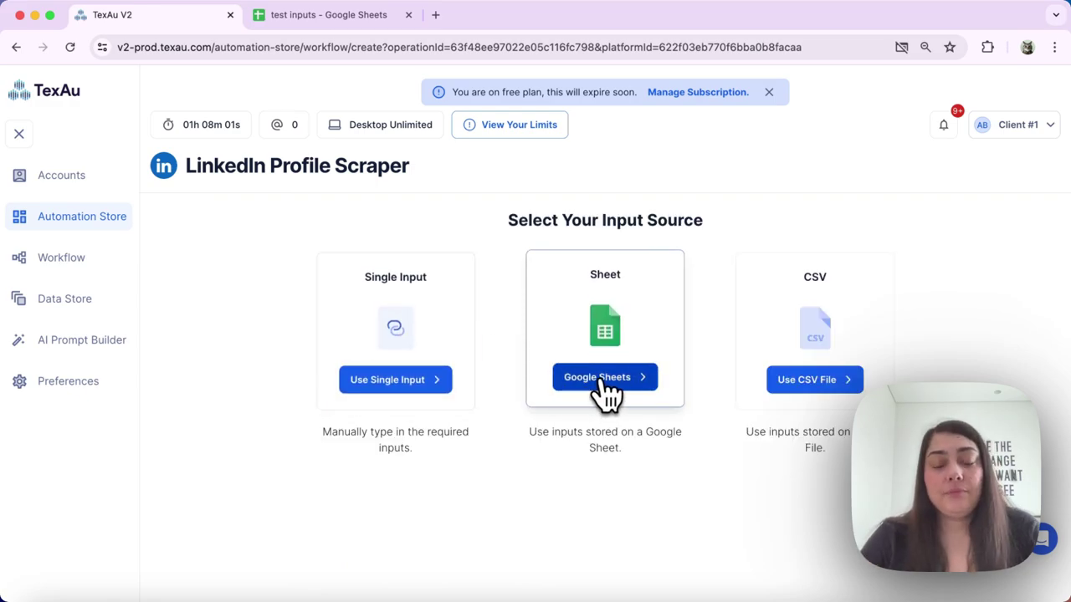
click(603, 382)
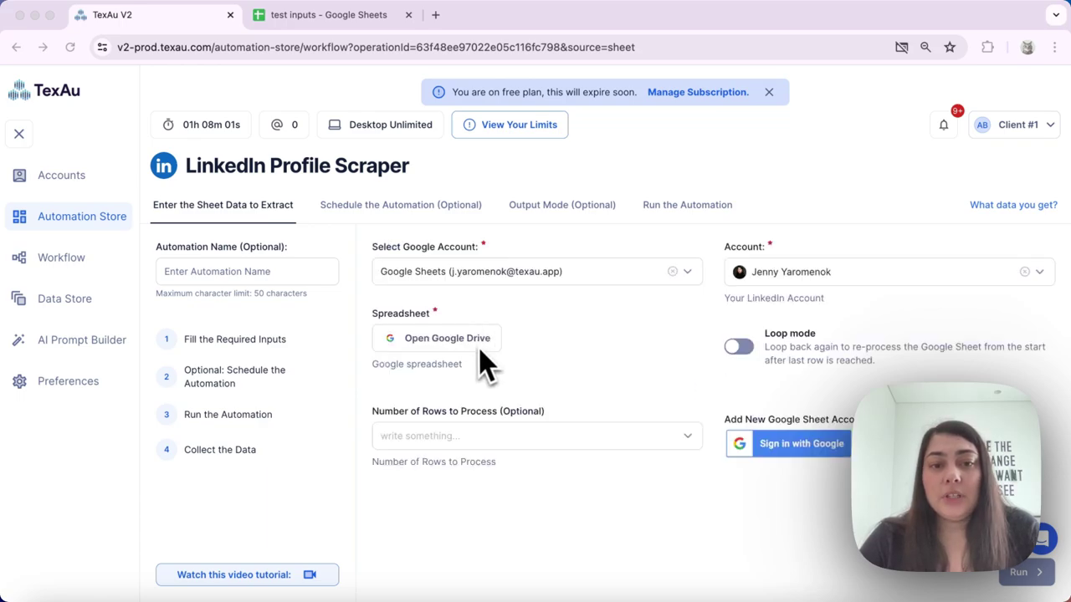
- Select the connected Google Sheets account under Select Google Account
click(620, 276)
click(619, 280)
click(615, 283)
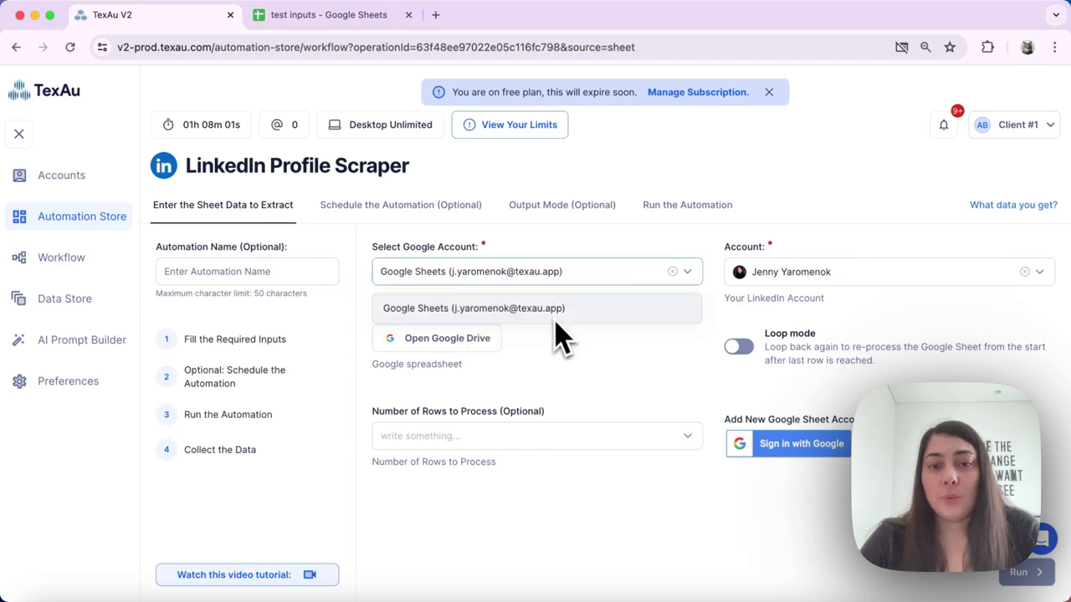
click(559, 310)
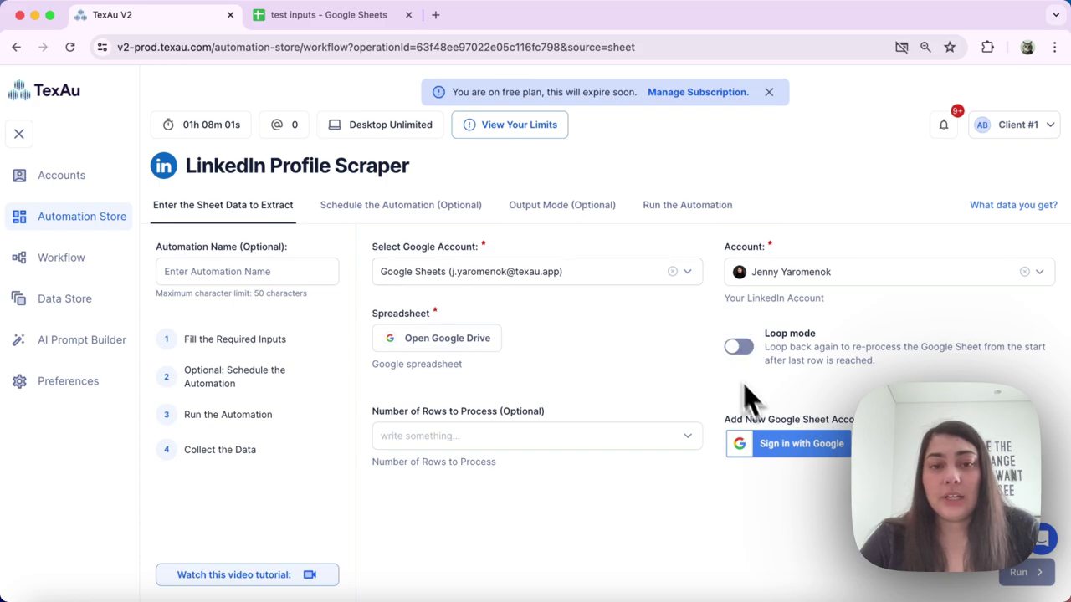
- Choose the 'test inputs' spreadsheet through the Google Drive picker
click(438, 345)
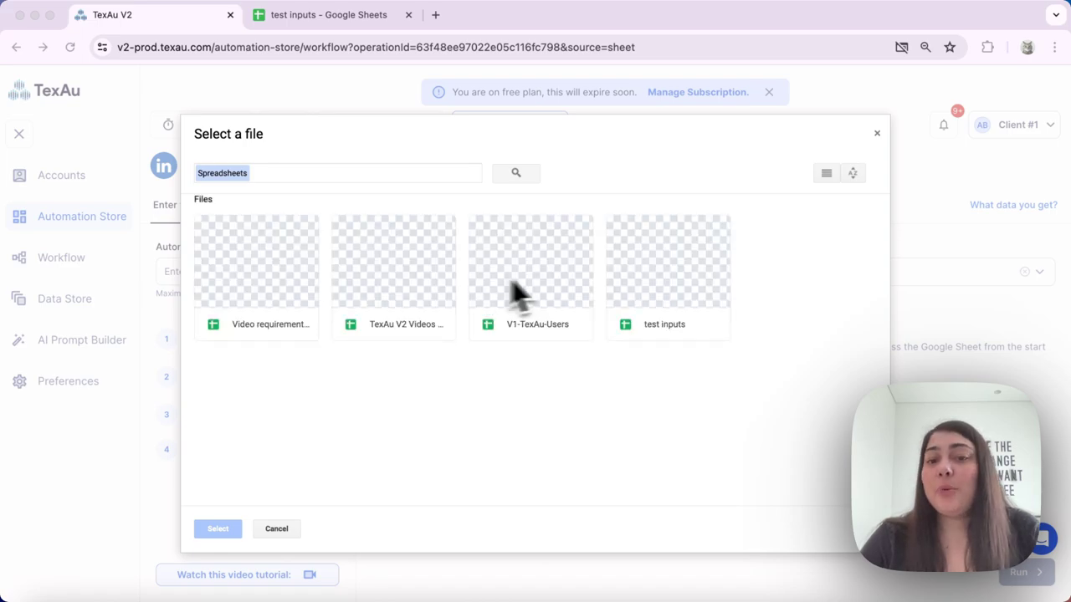
click(665, 293)
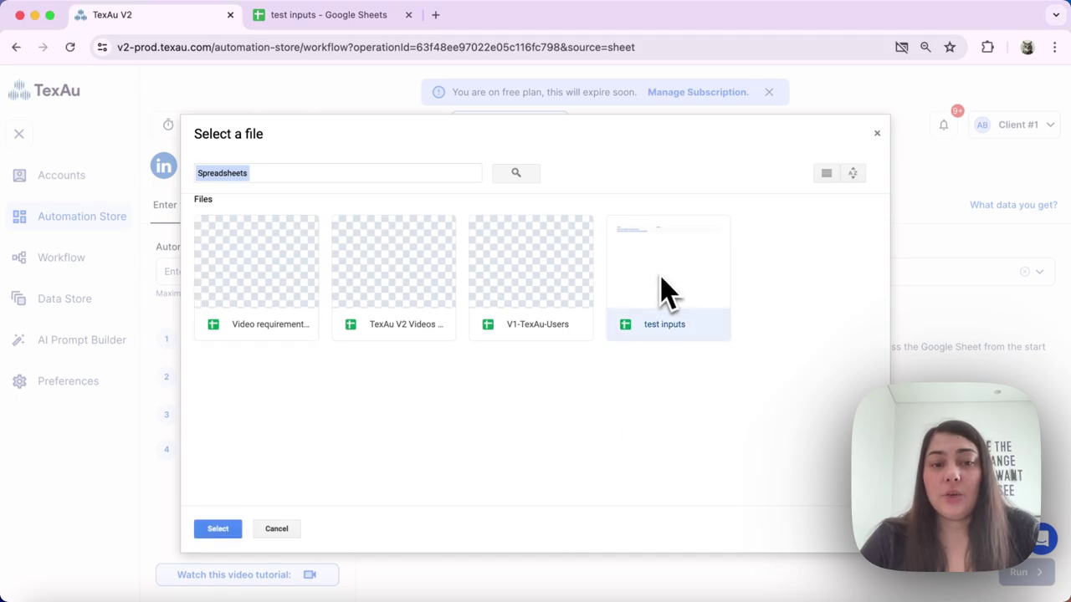
click(225, 536)
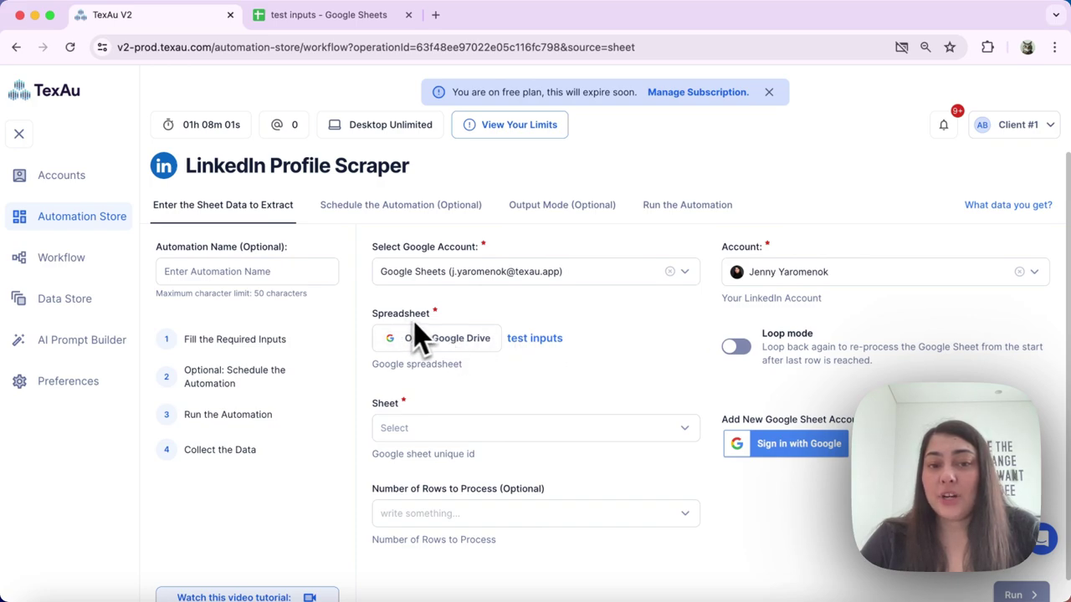
- Select Sheet1 of 'test inputs' as the sheet, revealing the Profile URL field
scroll(443, 401, down, 1)
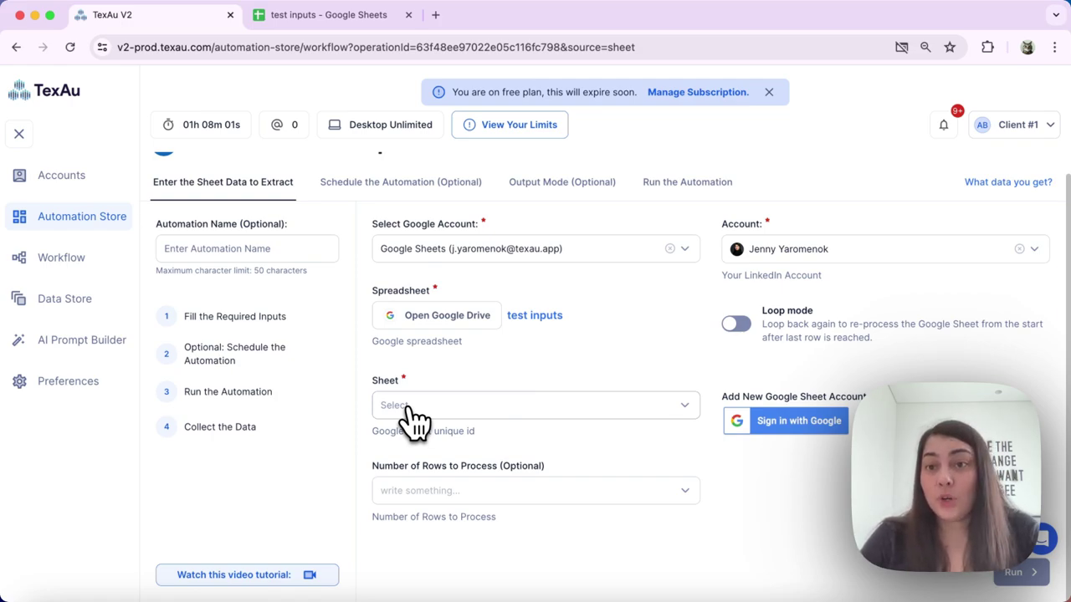
click(410, 410)
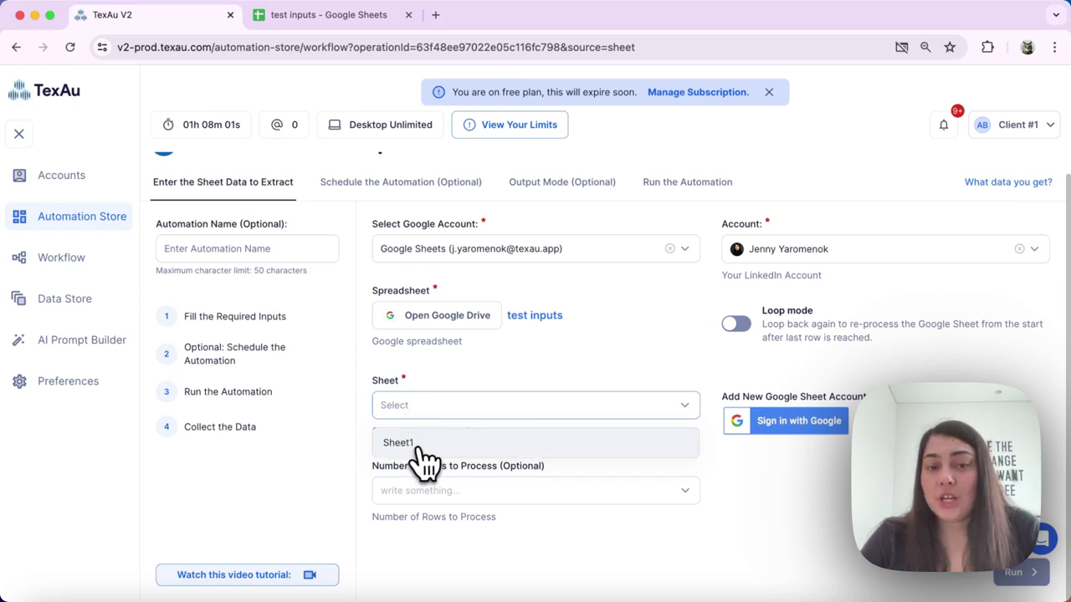
click(420, 448)
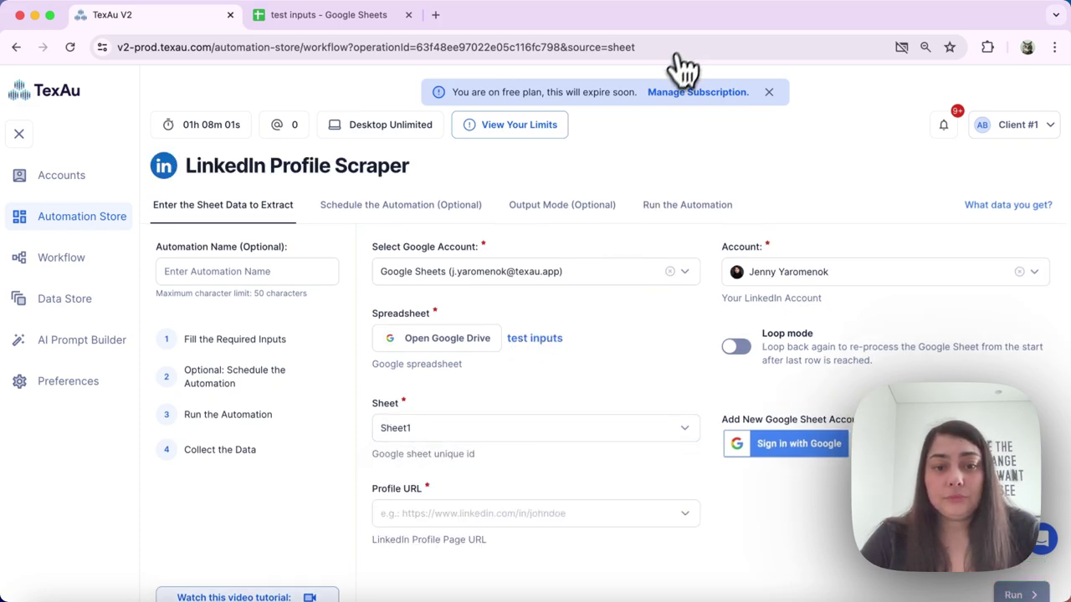
scroll(593, 355, down, 1)
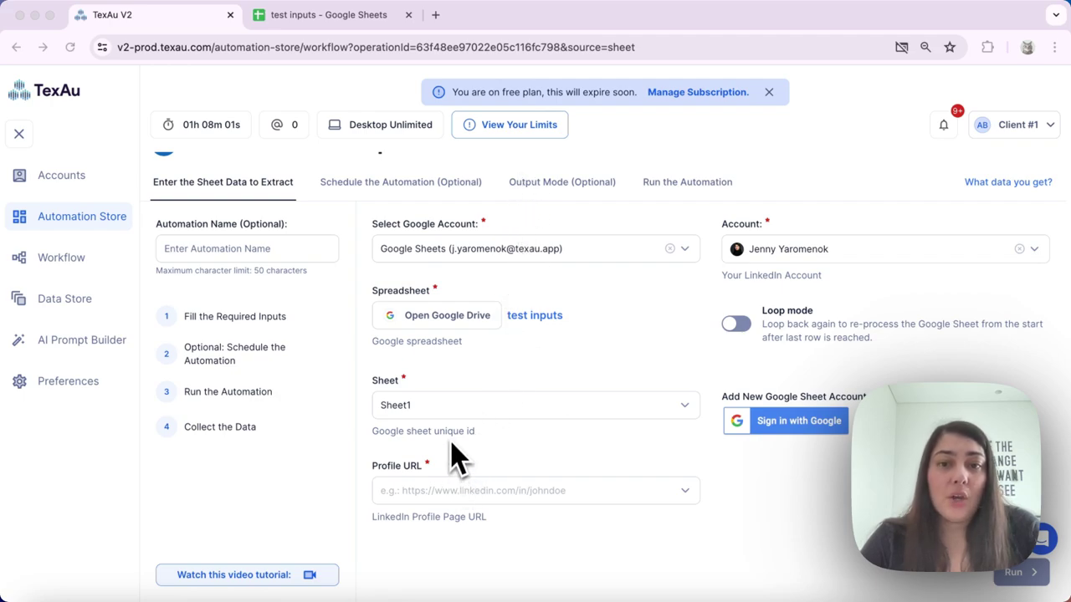
- Map the Profile URL input to the PUrls column
click(432, 491)
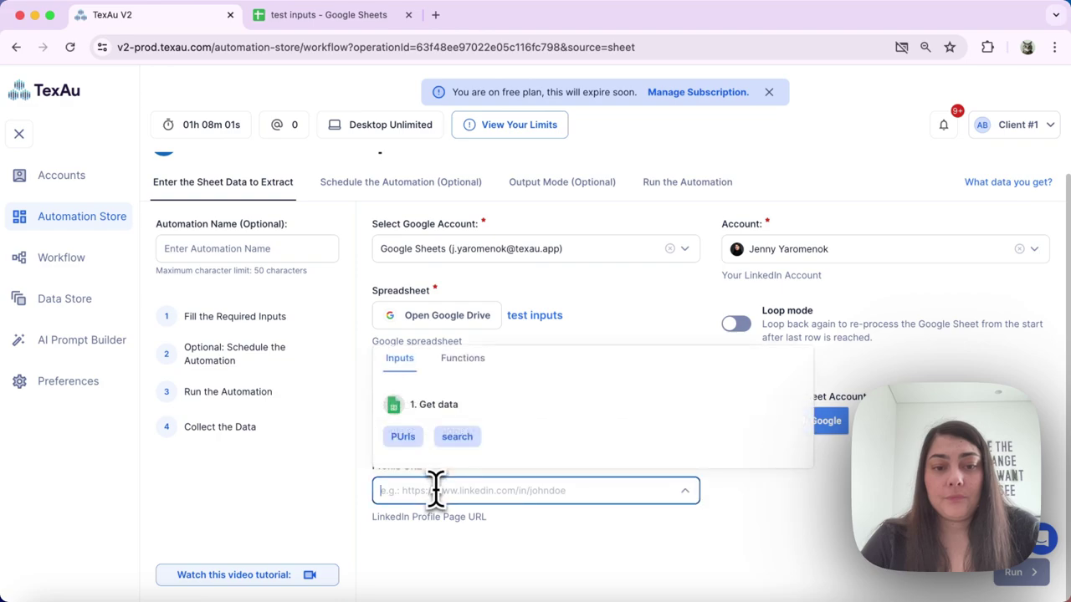
click(408, 441)
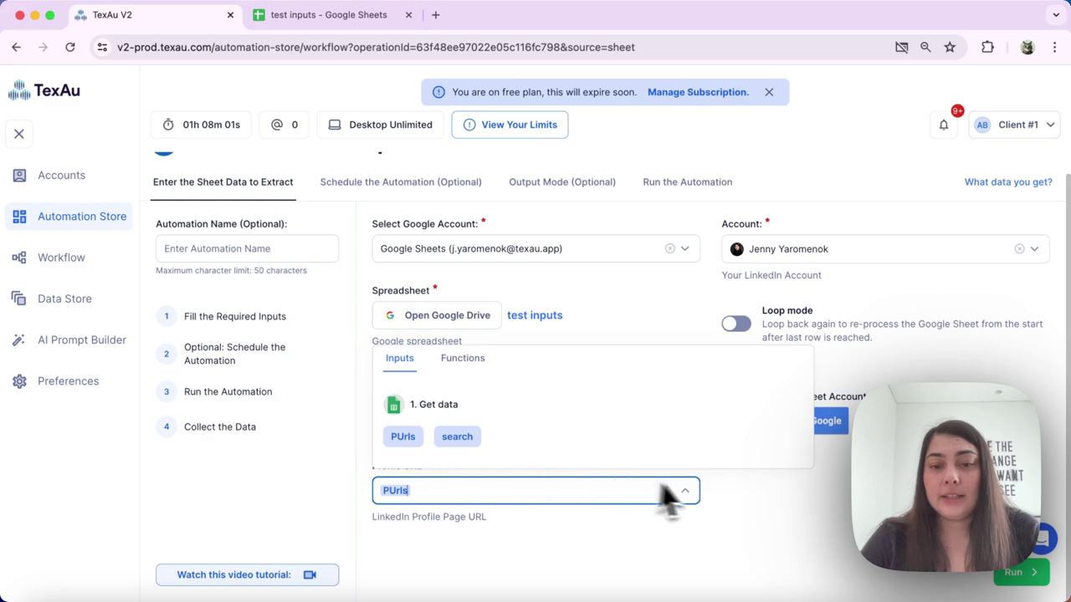
click(747, 516)
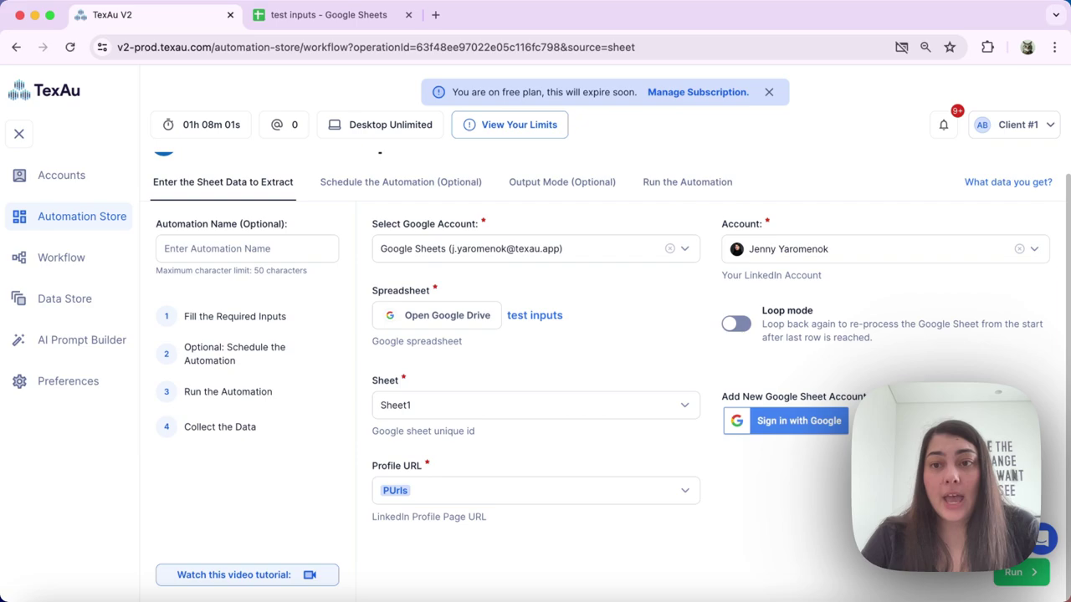
- Run the LinkedIn Profile Scraper, then stop the execution at 19 seconds elapsed
click(1016, 576)
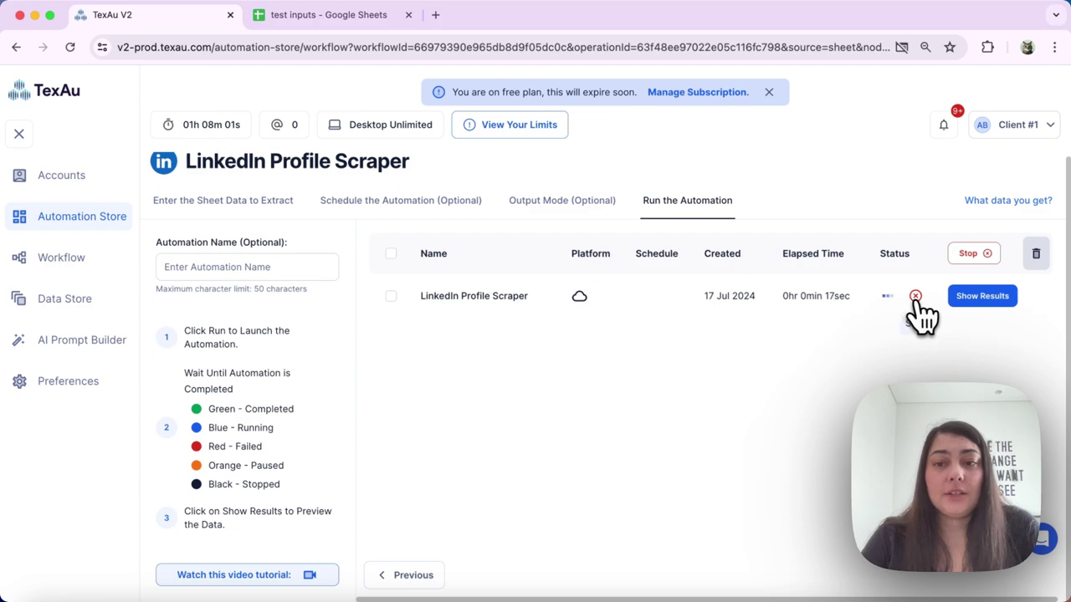
click(916, 298)
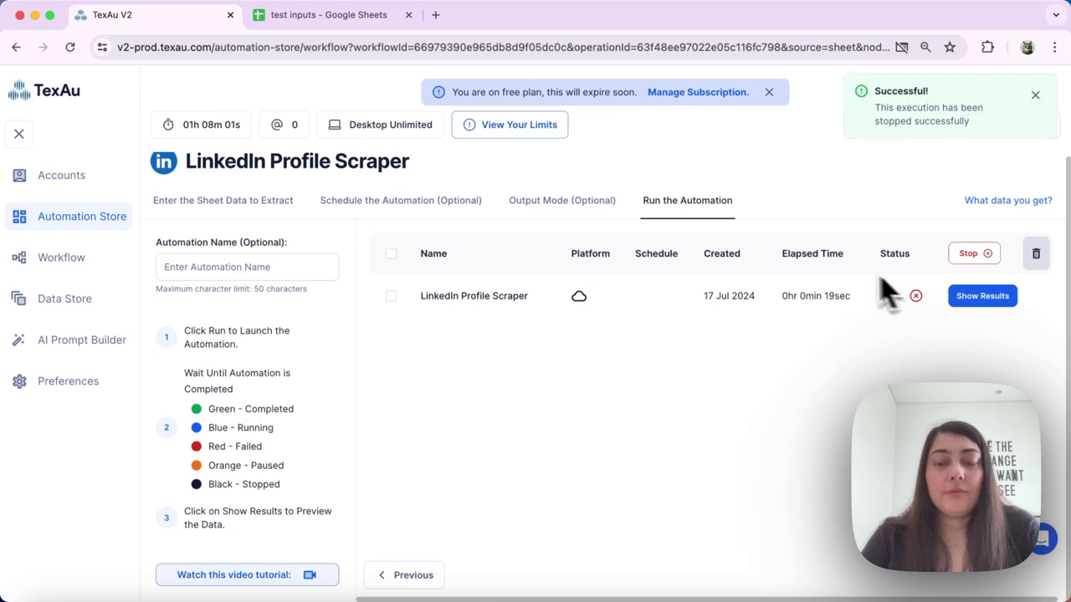